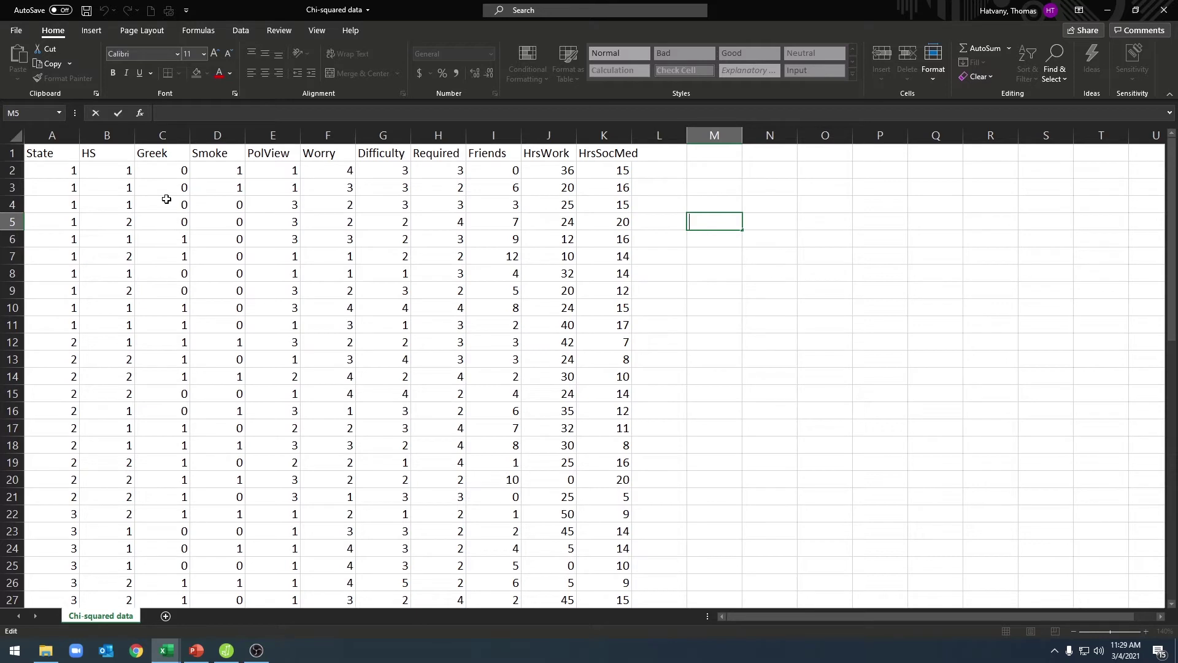
Check the 0 and 1 codes in the Greek and Smoke columns of the Excel sheet
{"action": "left_click", "coordinate": [163, 153]}
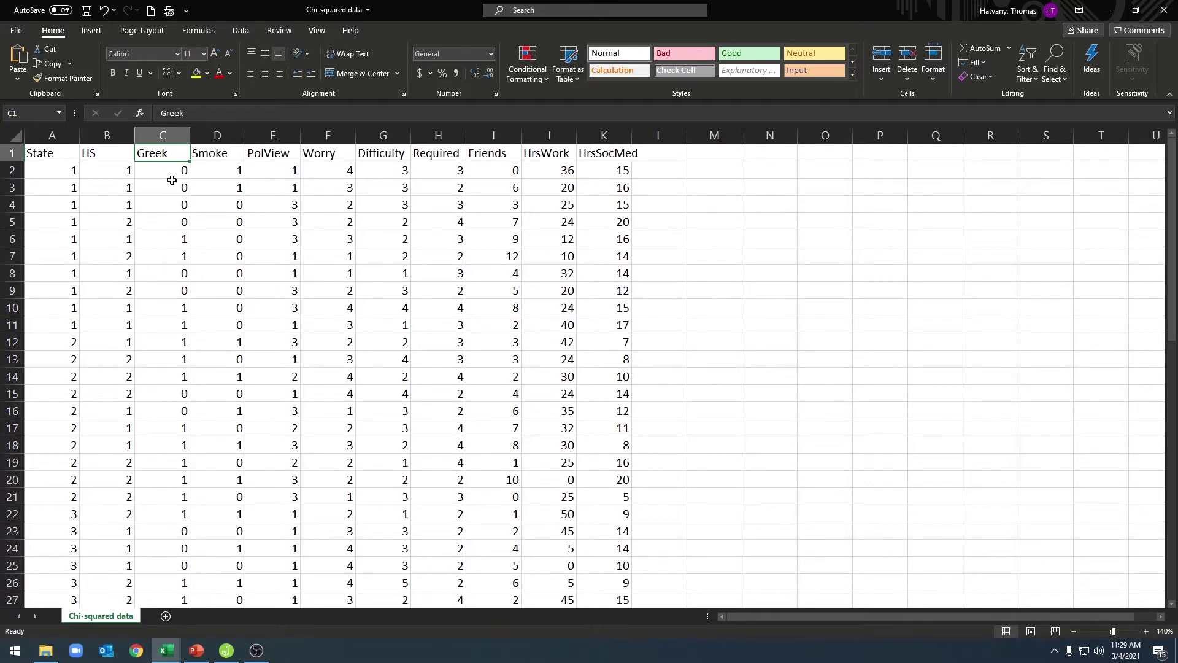
{"action": "left_click", "coordinate": [173, 186]}
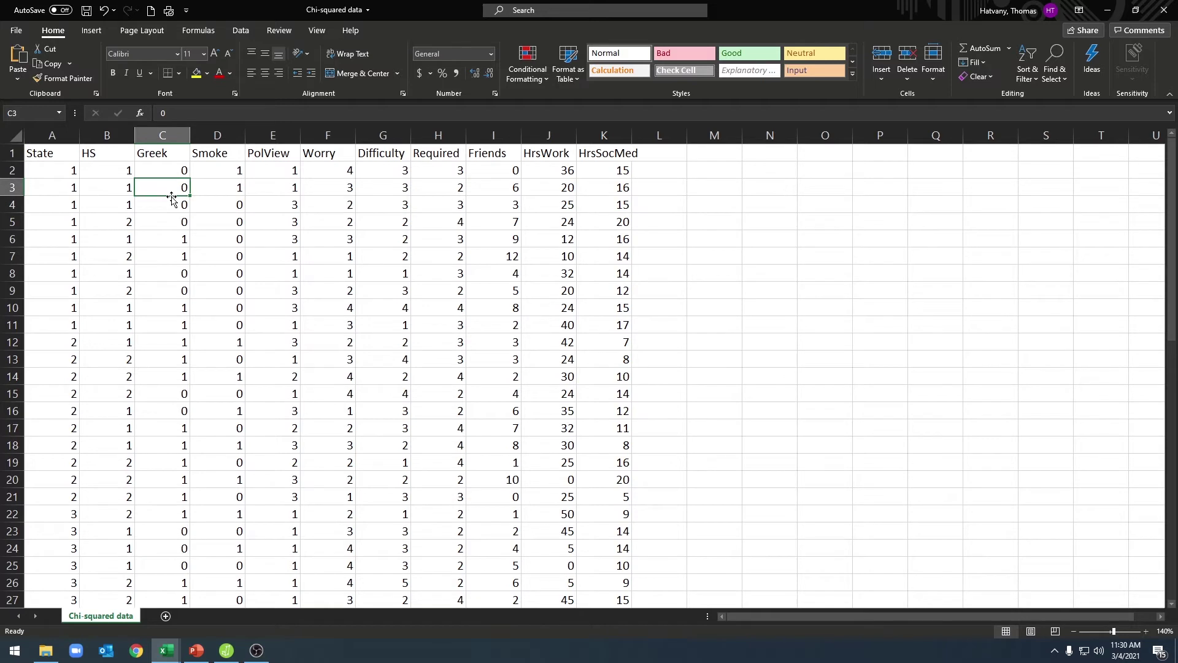
{"action": "left_click", "coordinate": [171, 239]}
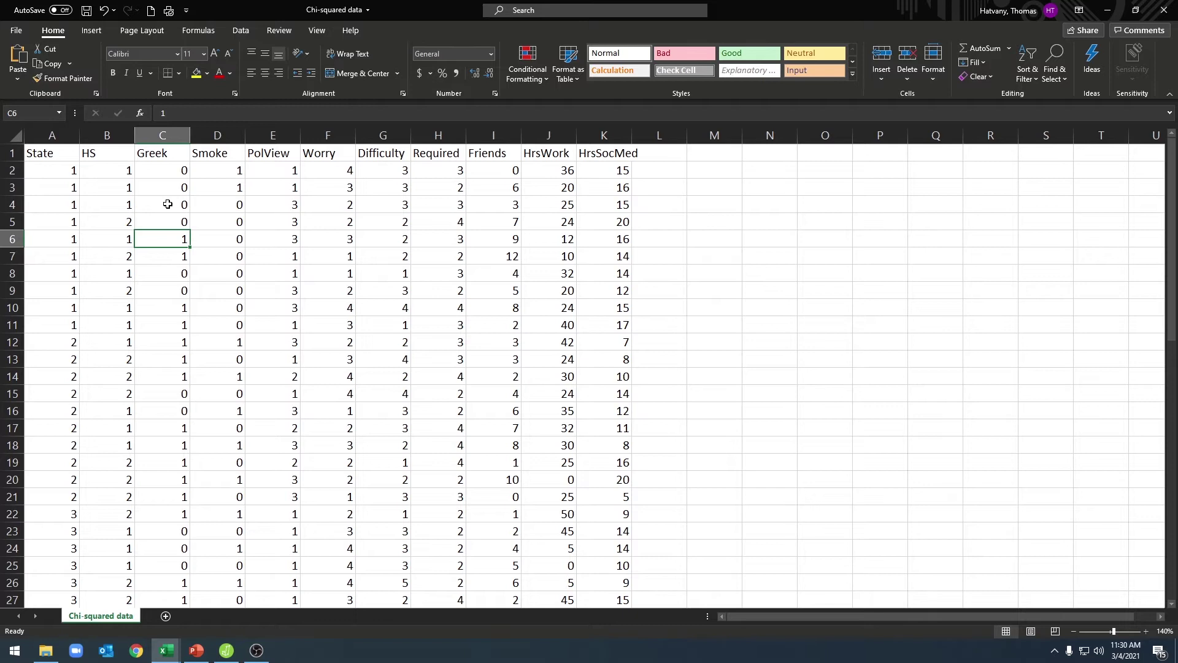
{"action": "left_click", "coordinate": [227, 151]}
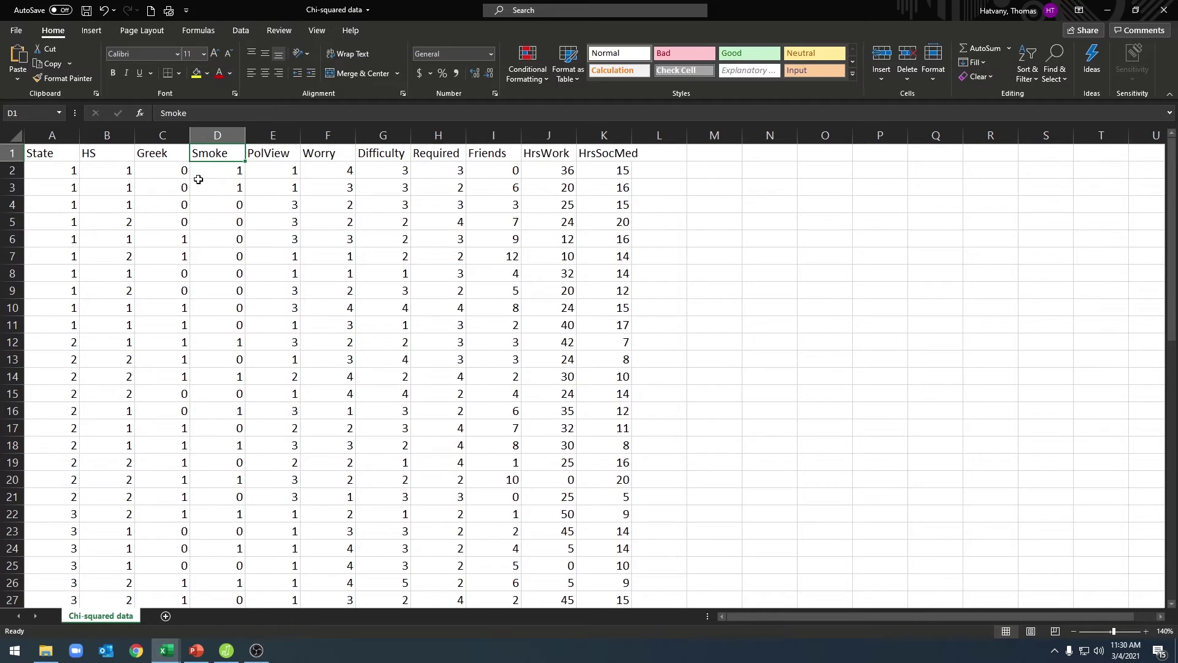
{"action": "left_click", "coordinate": [229, 211]}
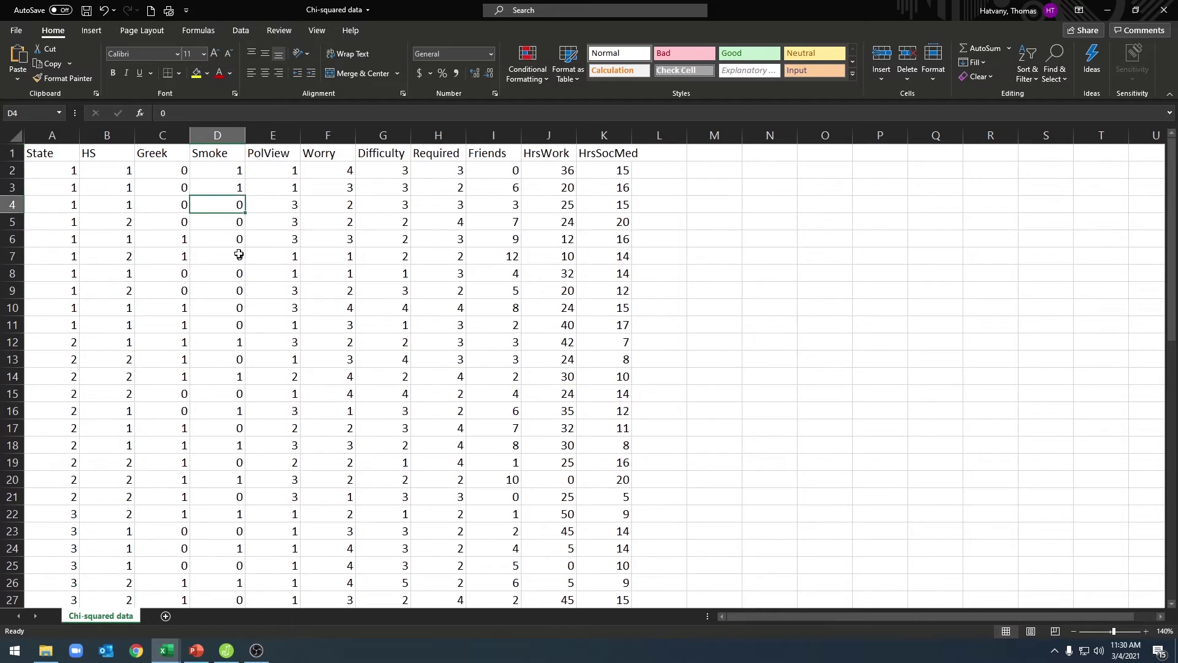
{"action": "left_click", "coordinate": [228, 186]}
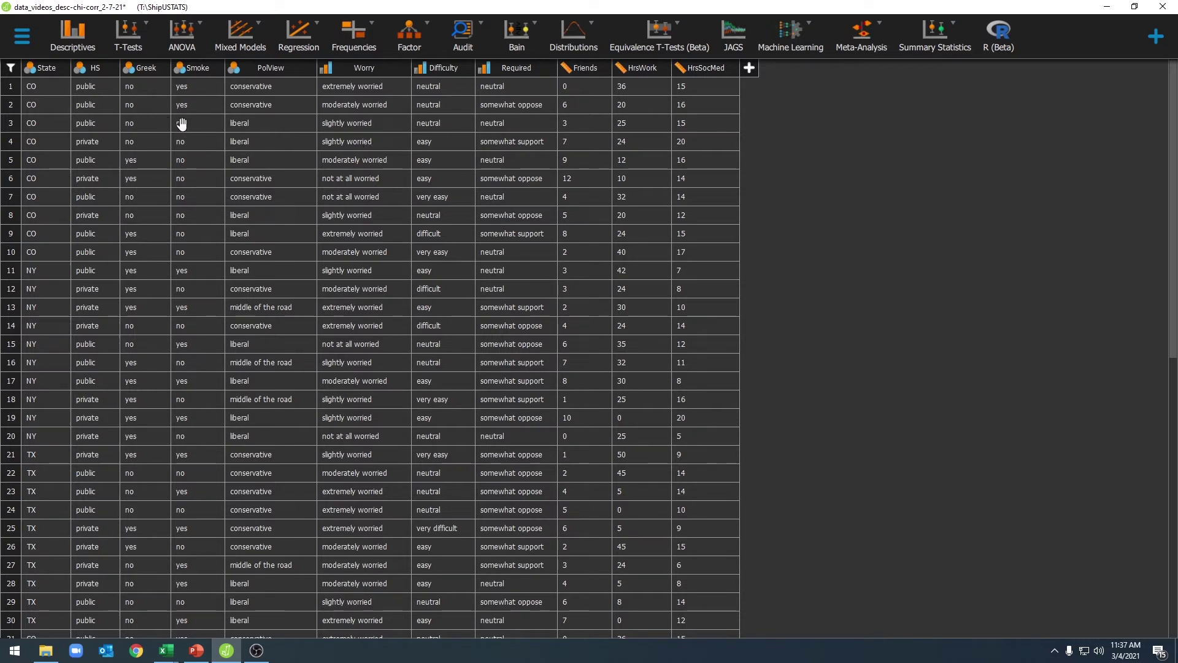
Show Greek's value labels (0 = no, 1 = yes) and leave its measurement level Nominal
{"action": "left_click", "coordinate": [146, 69]}
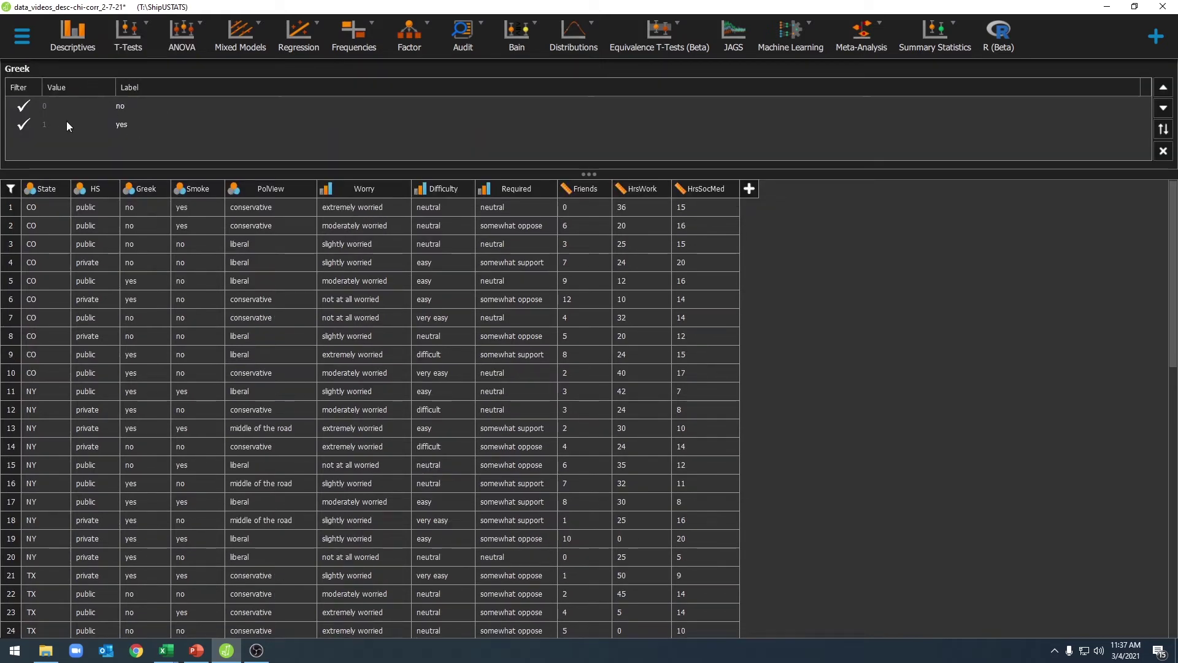
{"action": "left_click", "coordinate": [129, 195]}
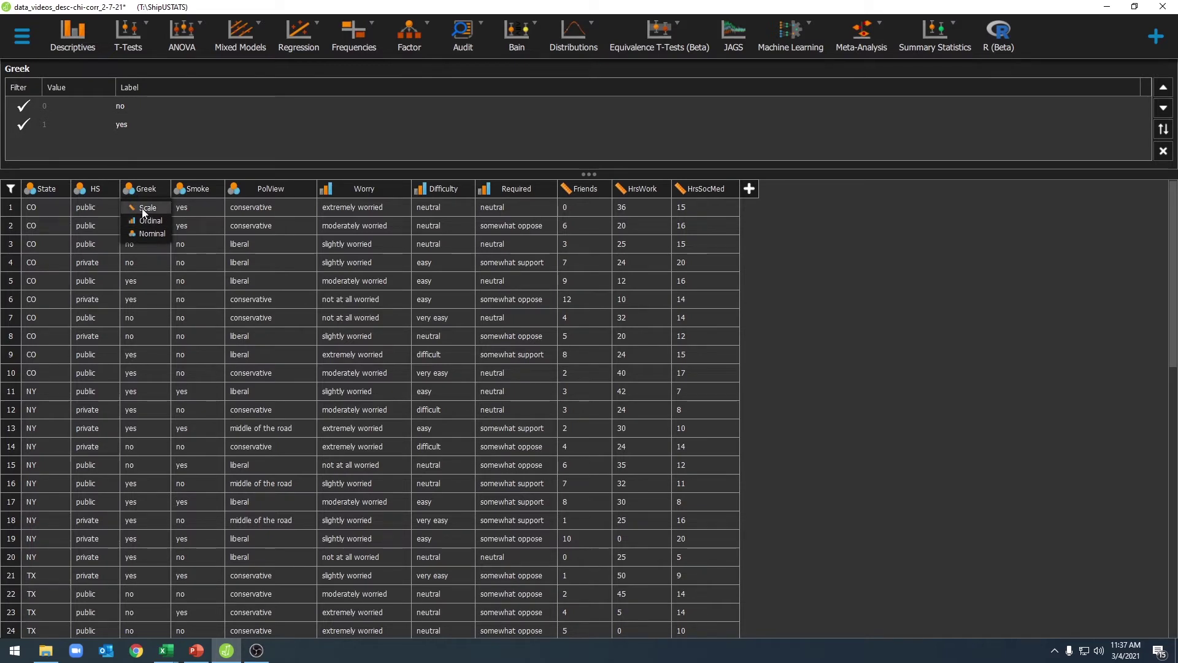
{"action": "left_click", "coordinate": [233, 264]}
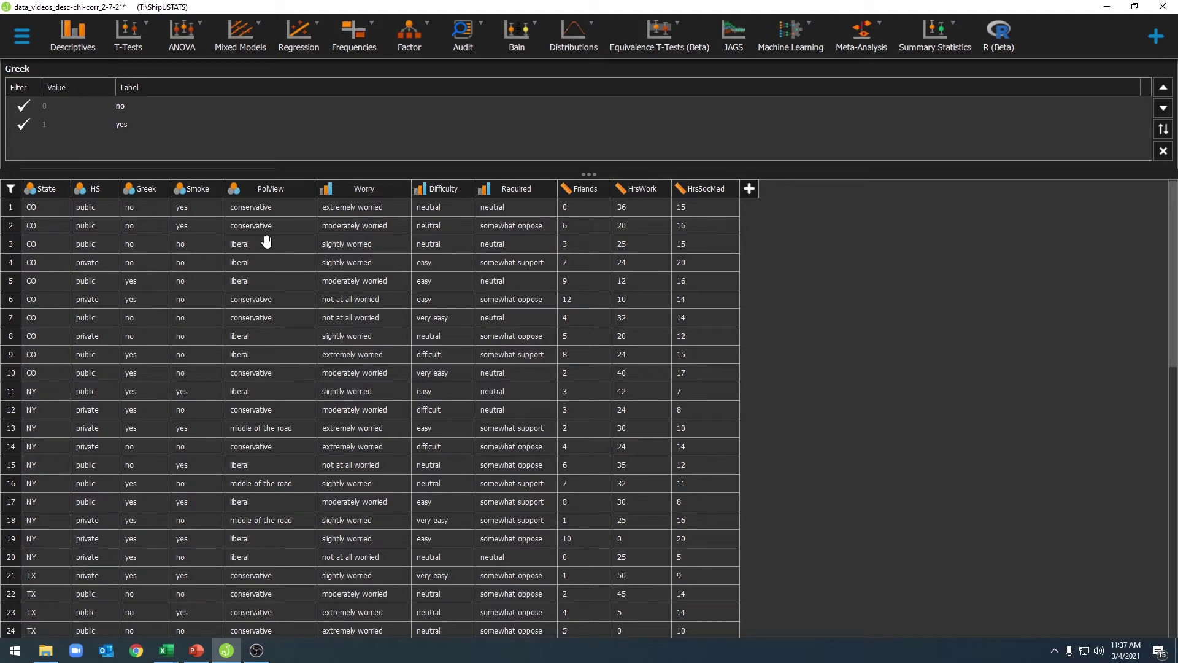
Run Descriptives on Smoke and Greek with frequency tables (Smoke 34/26, Greek 31/29)
{"action": "left_click", "coordinate": [78, 40]}
{"action": "left_click", "coordinate": [69, 131]}
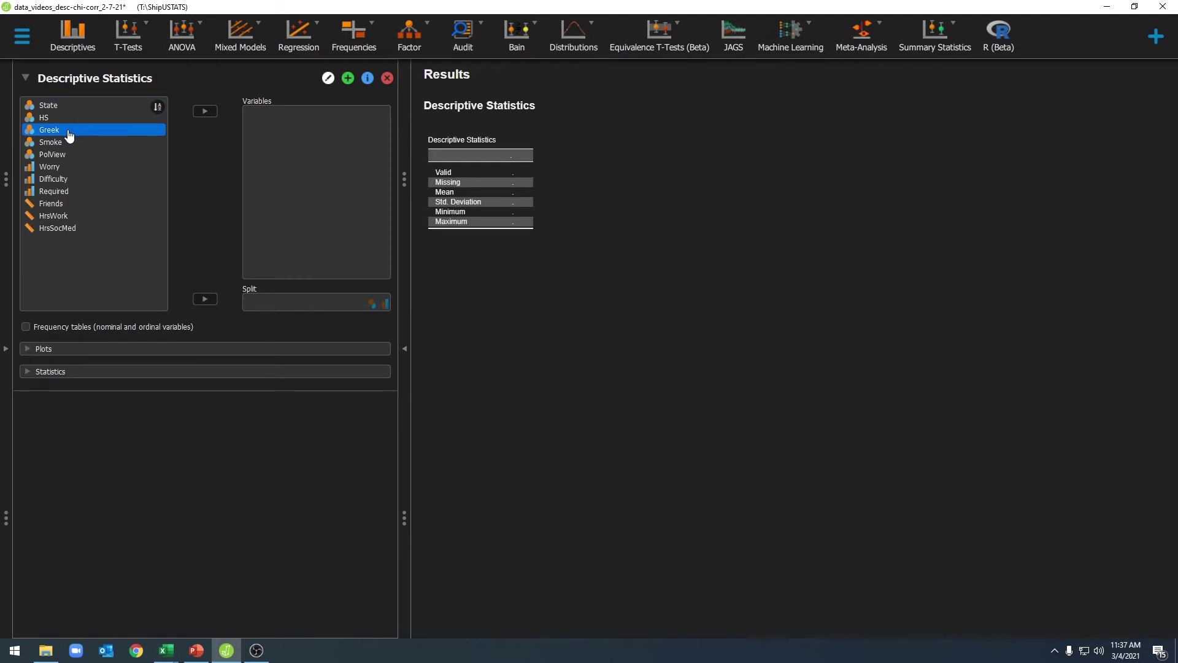
{"action": "left_click", "coordinate": [129, 140]}
{"action": "left_click", "coordinate": [204, 111]}
{"action": "left_click", "coordinate": [86, 131]}
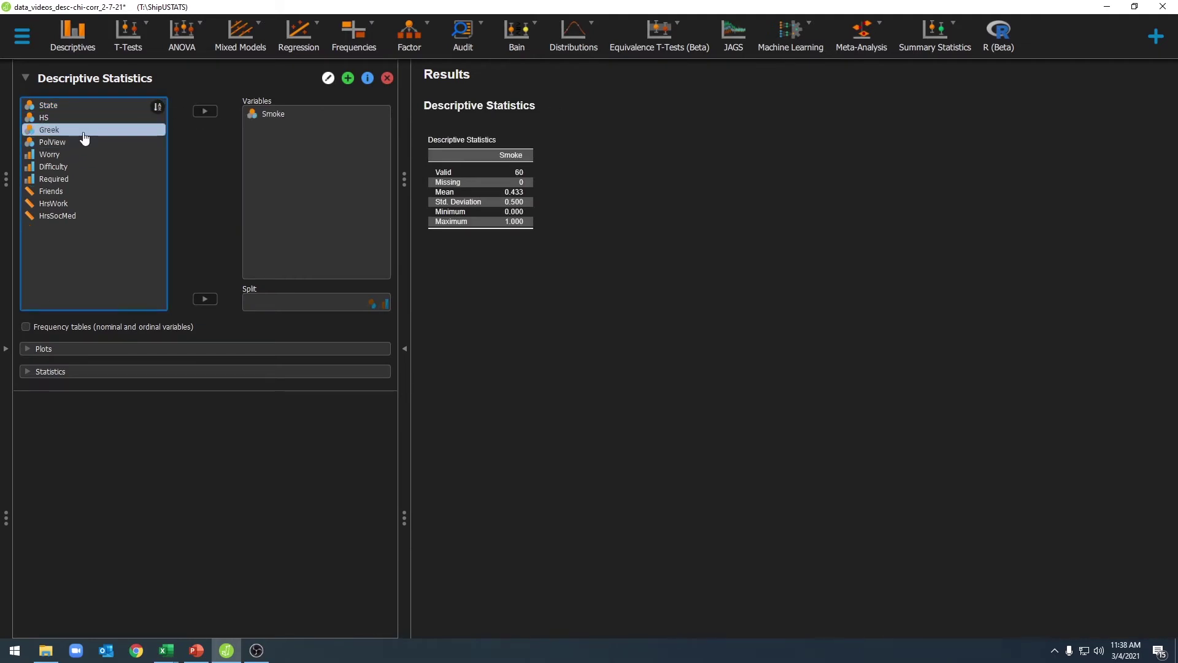
{"action": "left_click", "coordinate": [205, 111]}
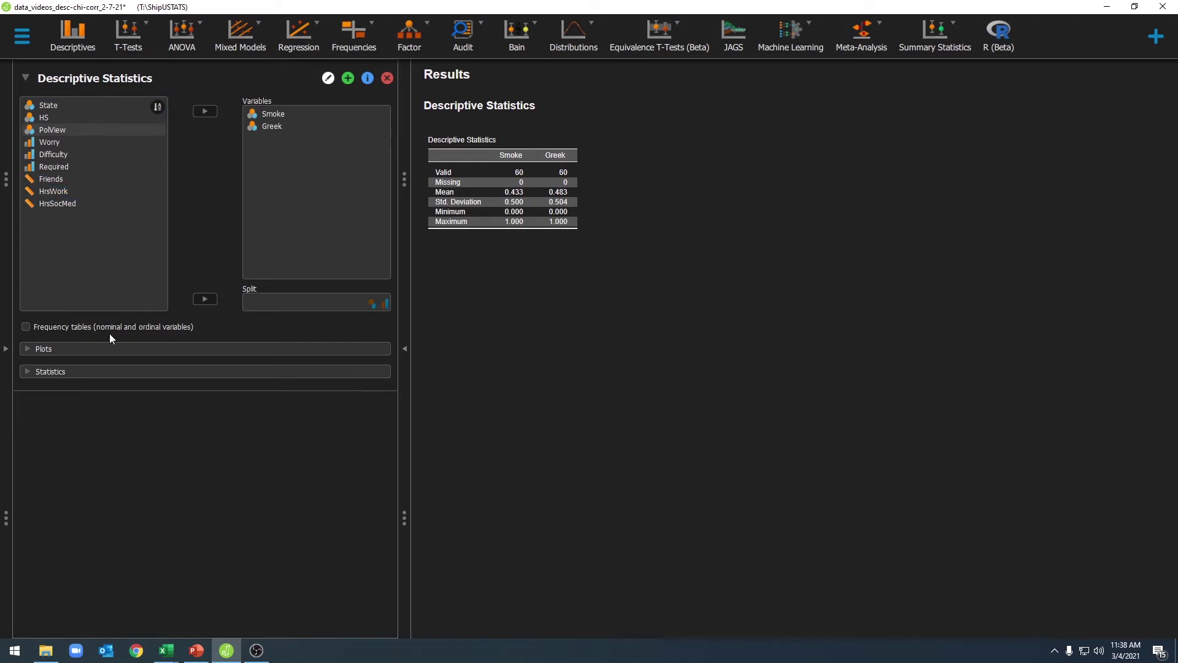
{"action": "left_click", "coordinate": [59, 330]}
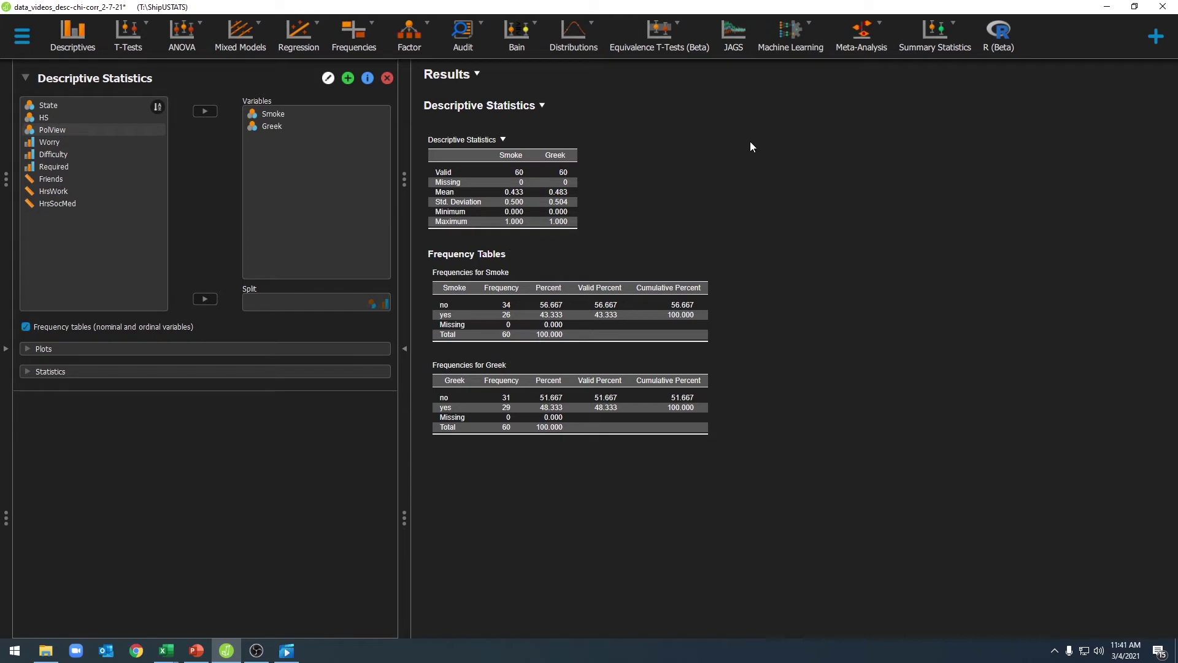
{"action": "left_click", "coordinate": [362, 33]}
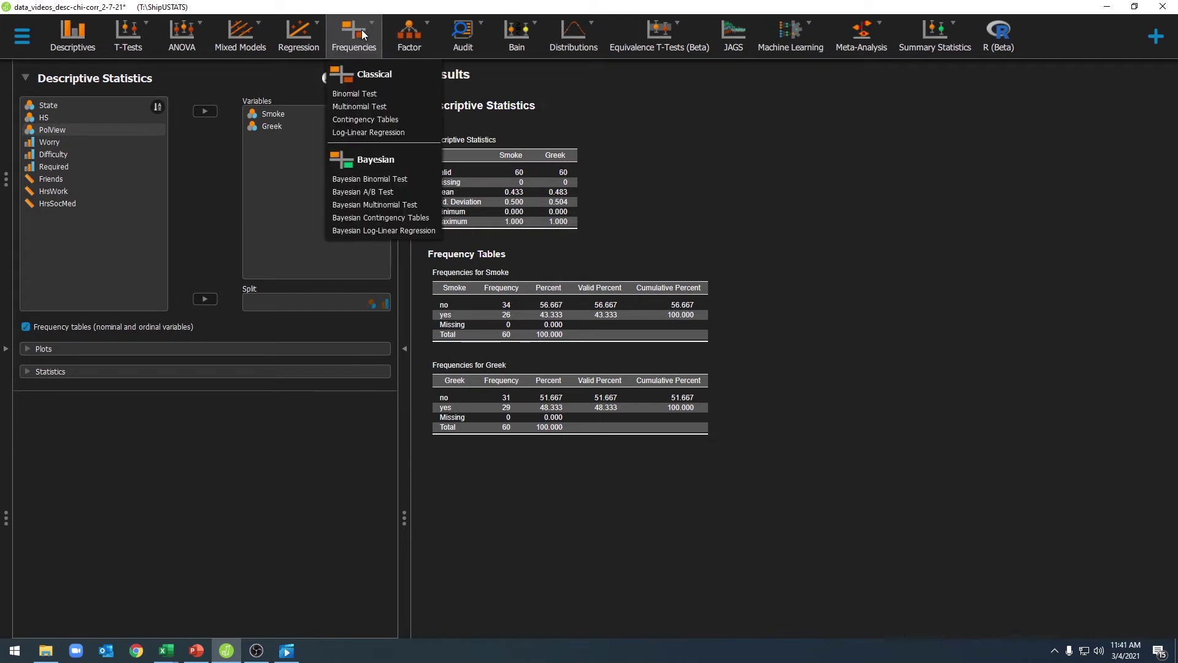
Test Greek against equal proportions, showing observed 31/29 versus expected 30/30 counts
{"action": "left_click", "coordinate": [356, 107]}
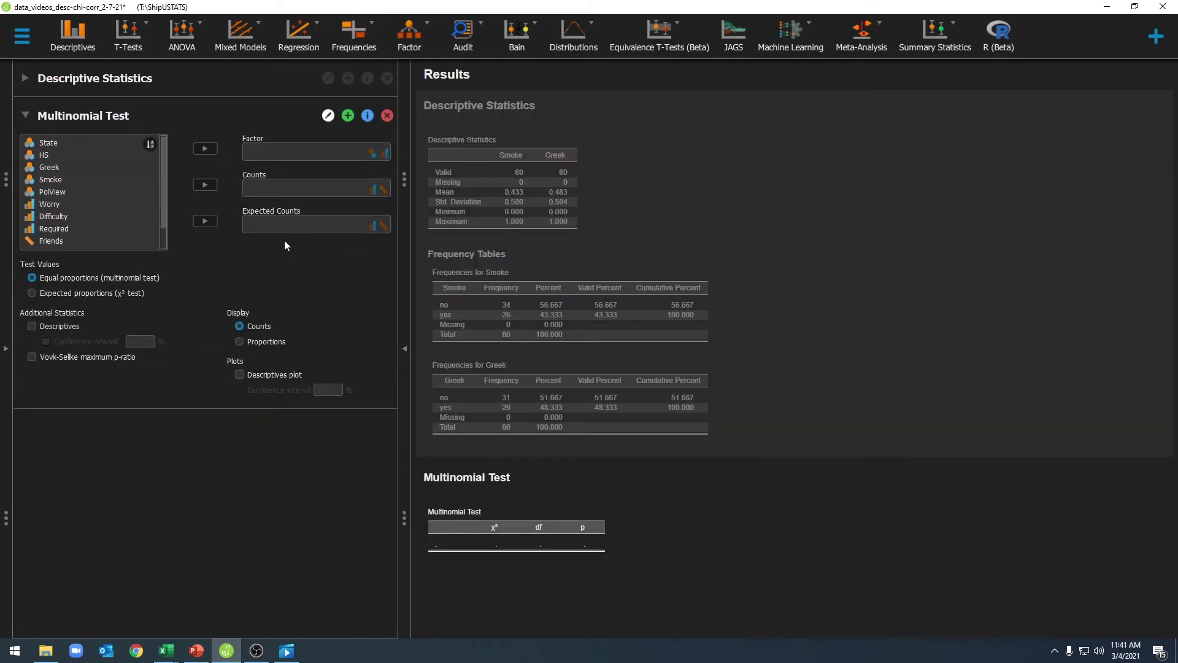
{"action": "left_click", "coordinate": [82, 168]}
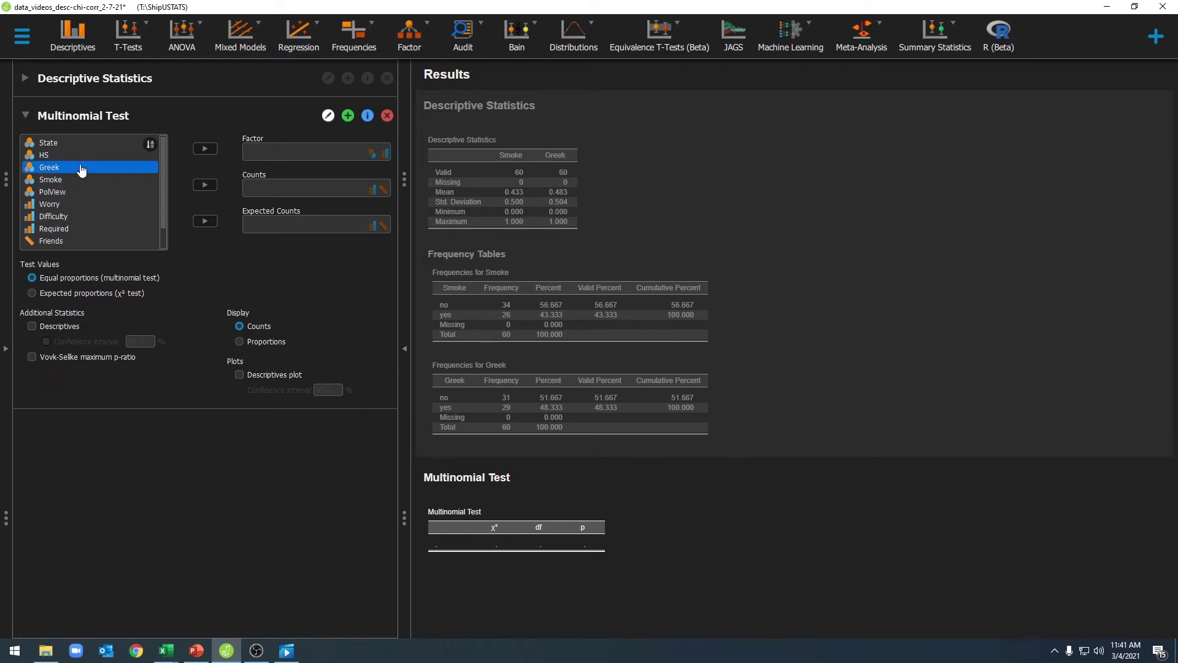
{"action": "left_click", "coordinate": [213, 151]}
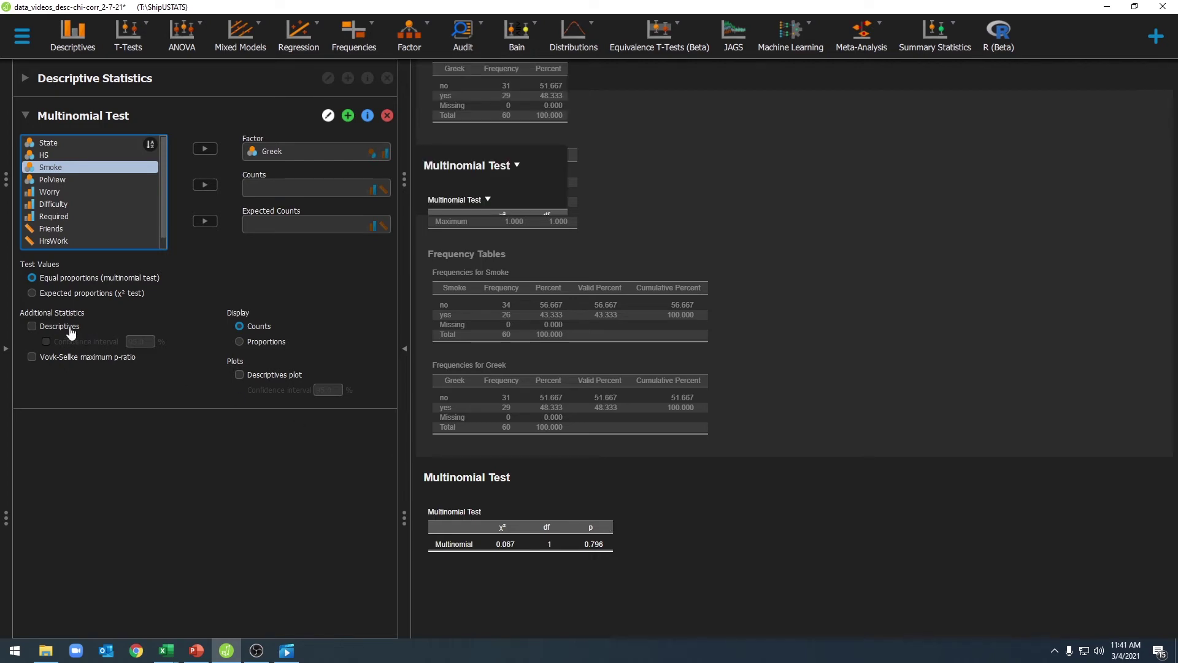
{"action": "left_click", "coordinate": [32, 326]}
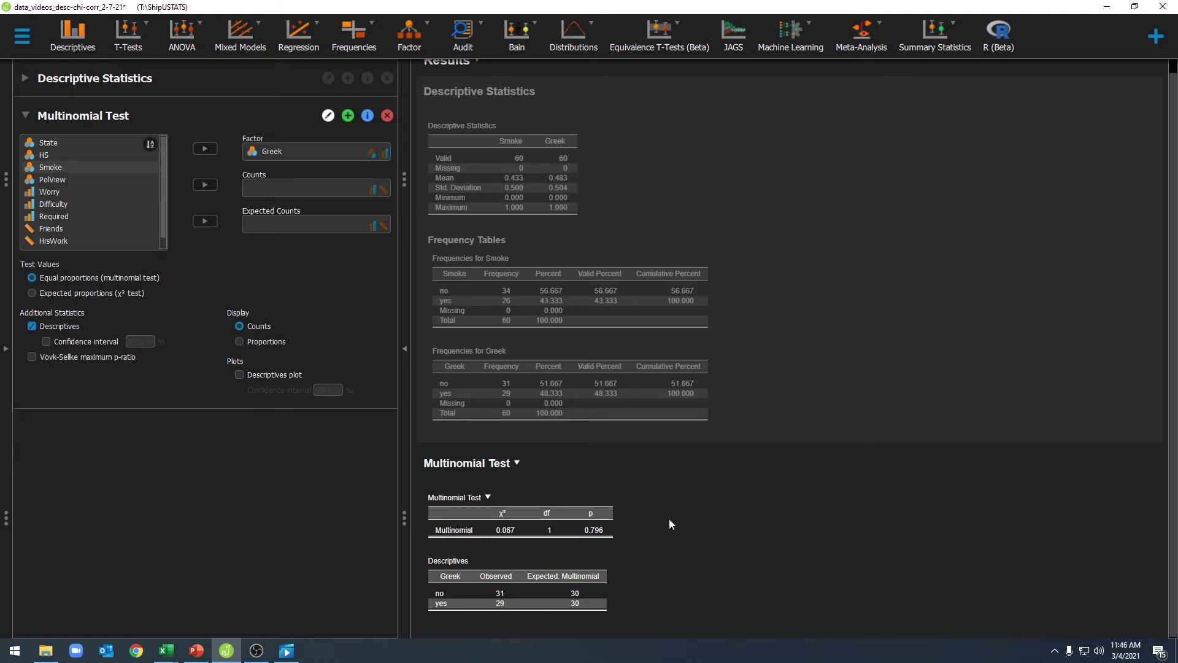
{"action": "left_click", "coordinate": [354, 35]}
Add a second Multinomial Test with Smoke as the factor
{"action": "left_click", "coordinate": [360, 107]}
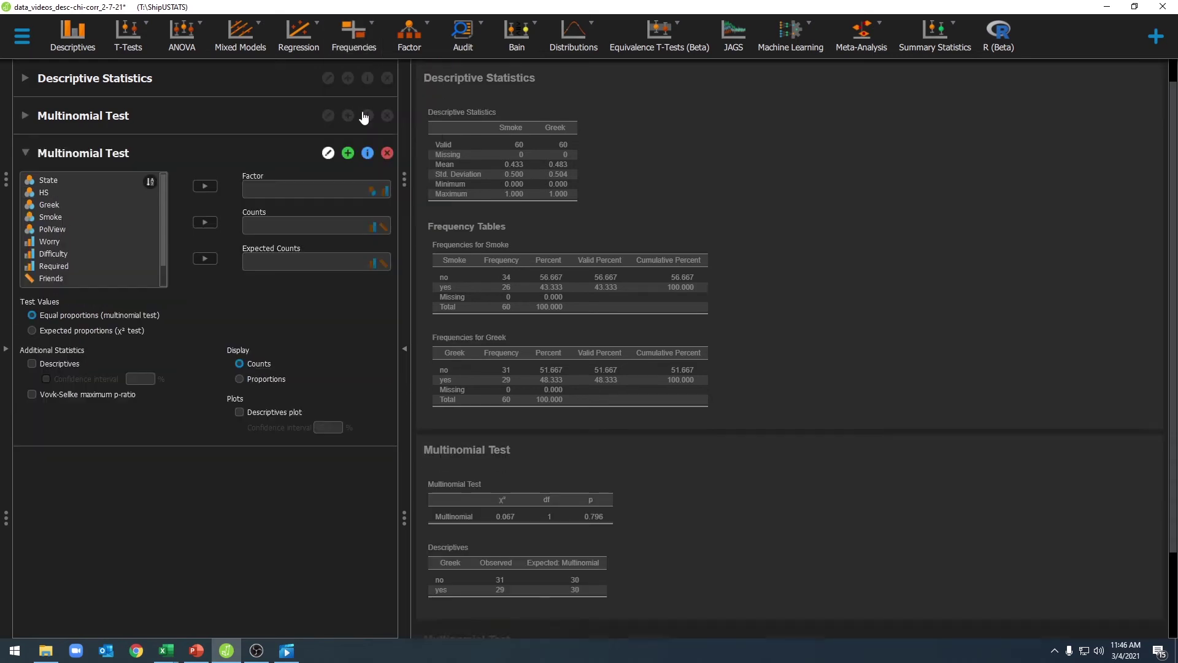
{"action": "left_click", "coordinate": [52, 206]}
{"action": "left_click", "coordinate": [54, 215]}
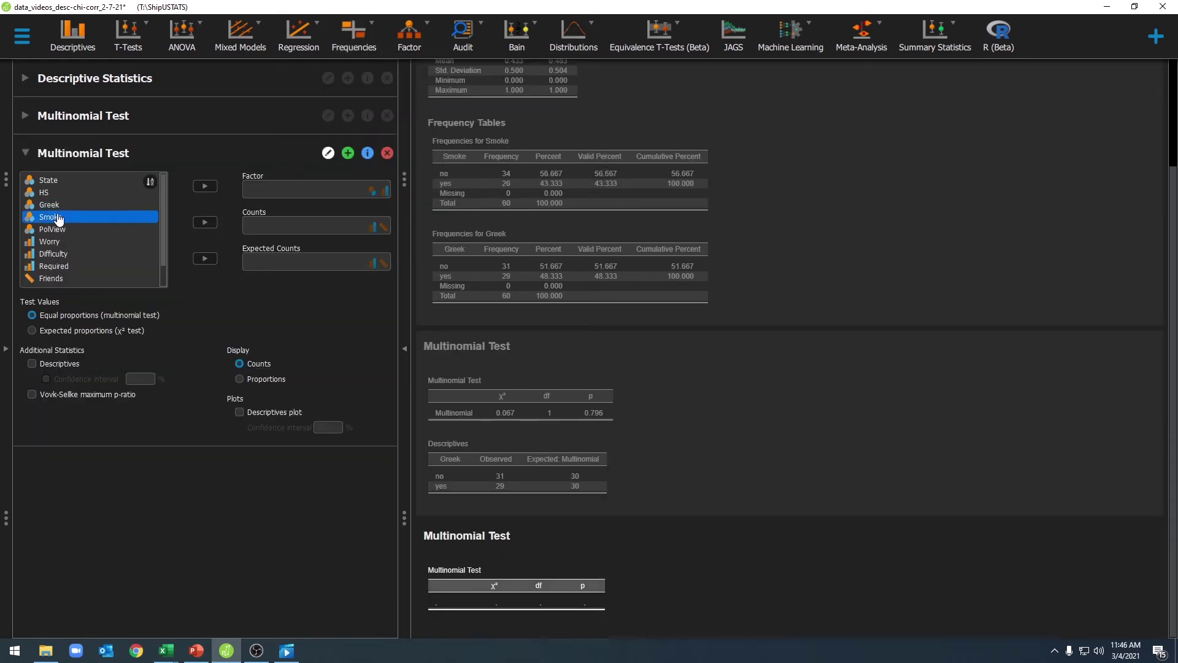
{"action": "left_click", "coordinate": [200, 192]}
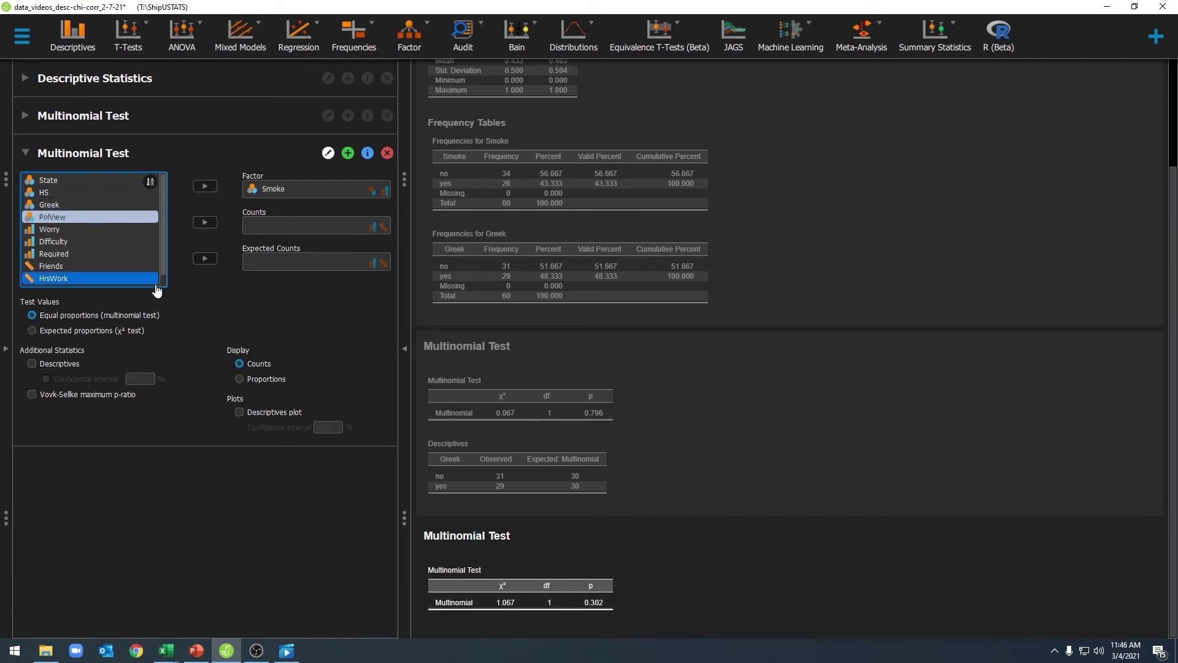
Set Smoke's expected proportions to 85 no and 15 yes, and show observed versus expected counts
{"action": "left_click", "coordinate": [47, 332]}
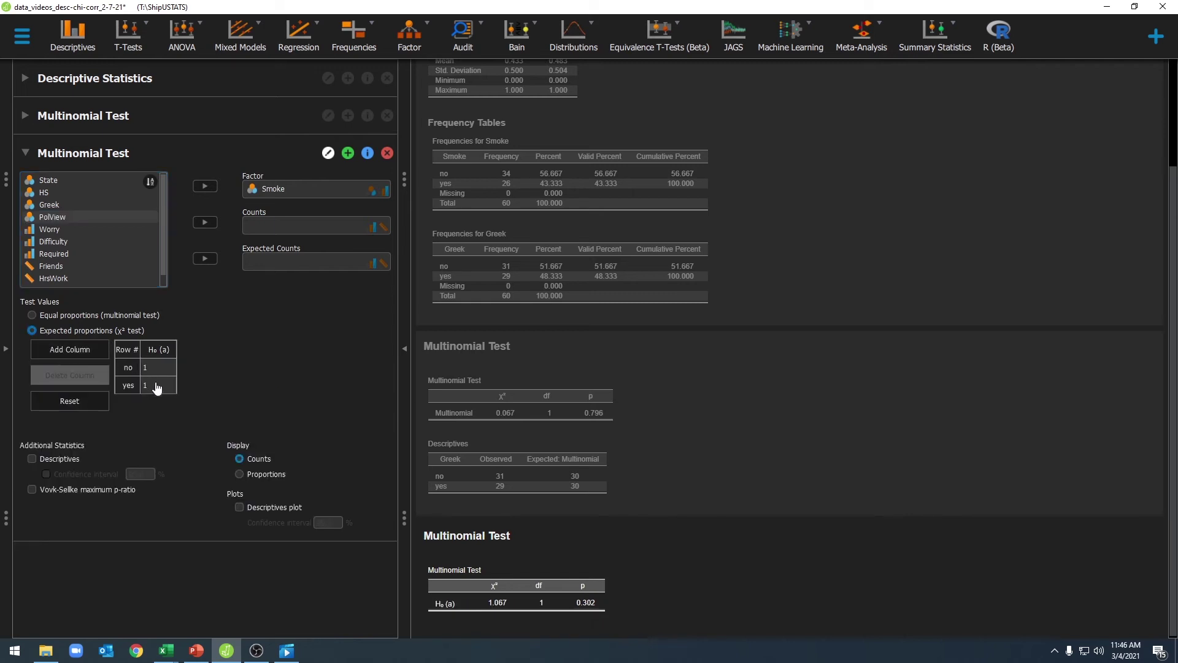
{"action": "double_click", "coordinate": [156, 385]}
{"action": "type", "text": "15"}
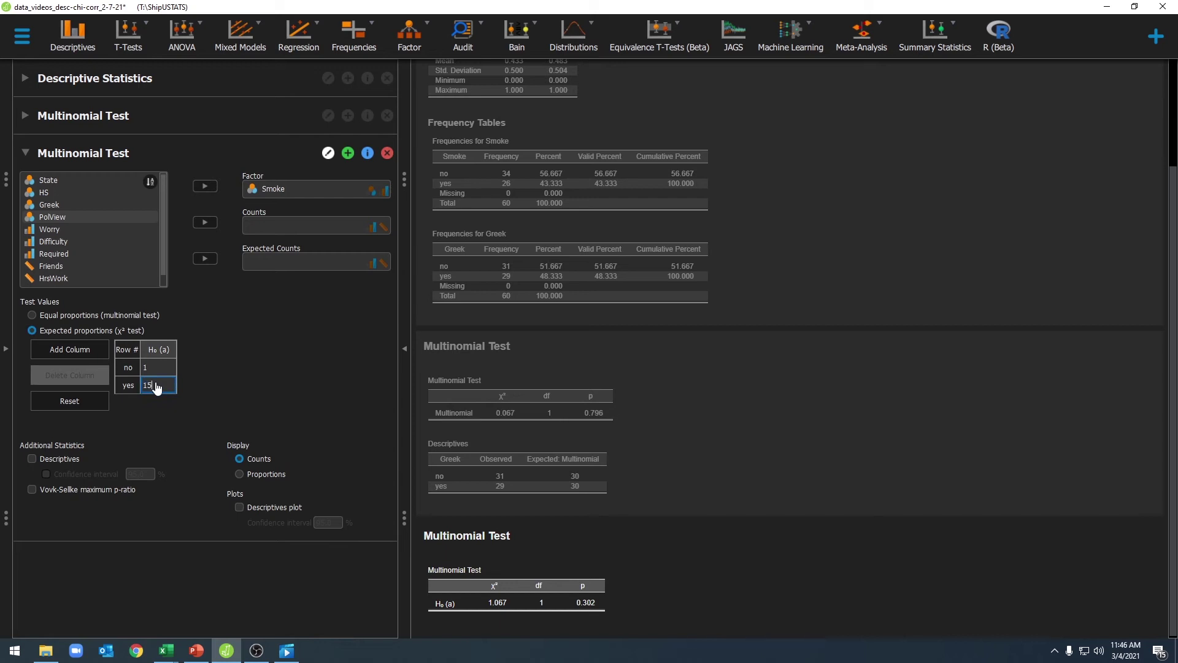
{"action": "double_click", "coordinate": [160, 368]}
{"action": "type", "text": "85"}
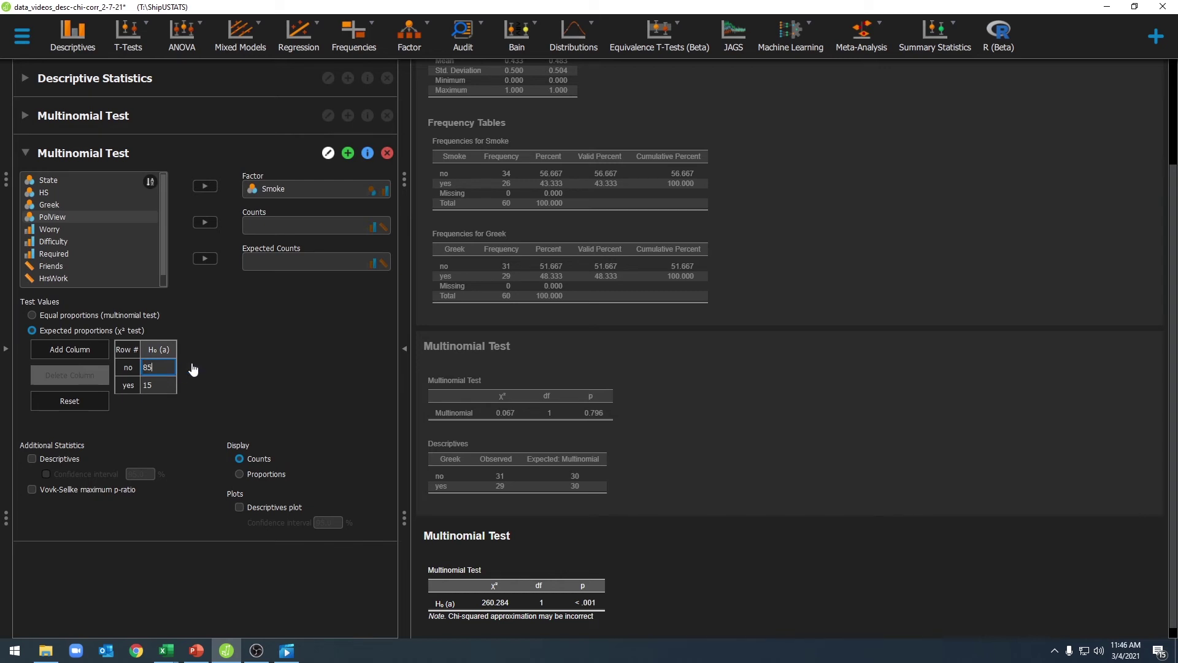
{"action": "key", "text": "Return"}
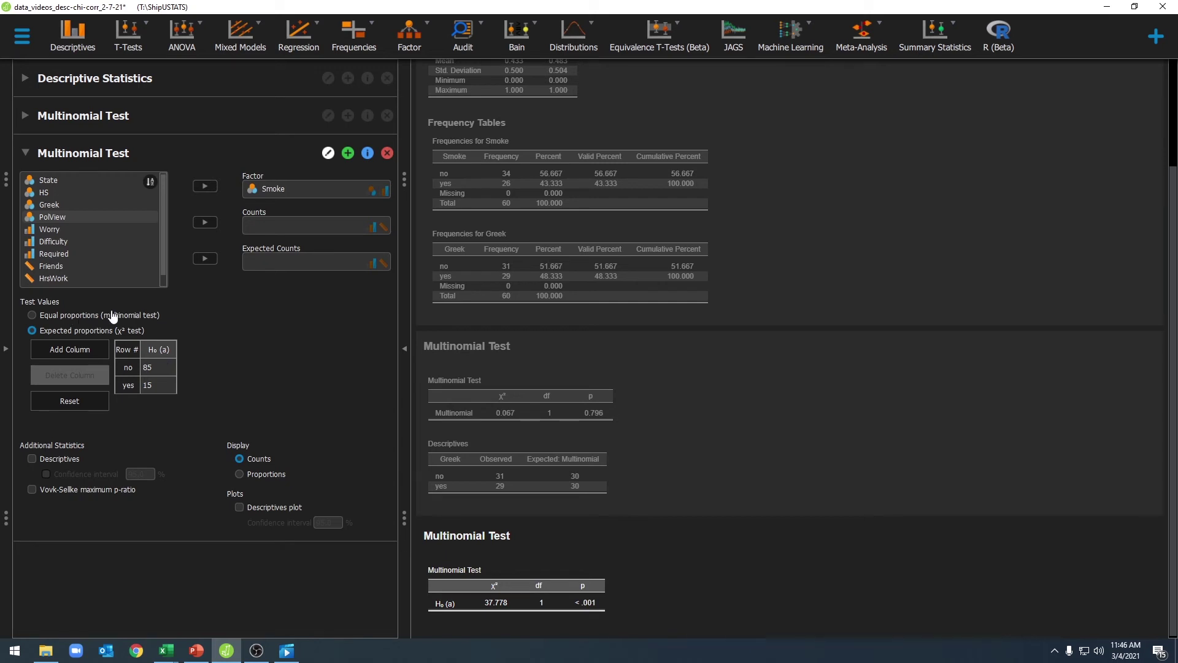
{"action": "left_click", "coordinate": [73, 460]}
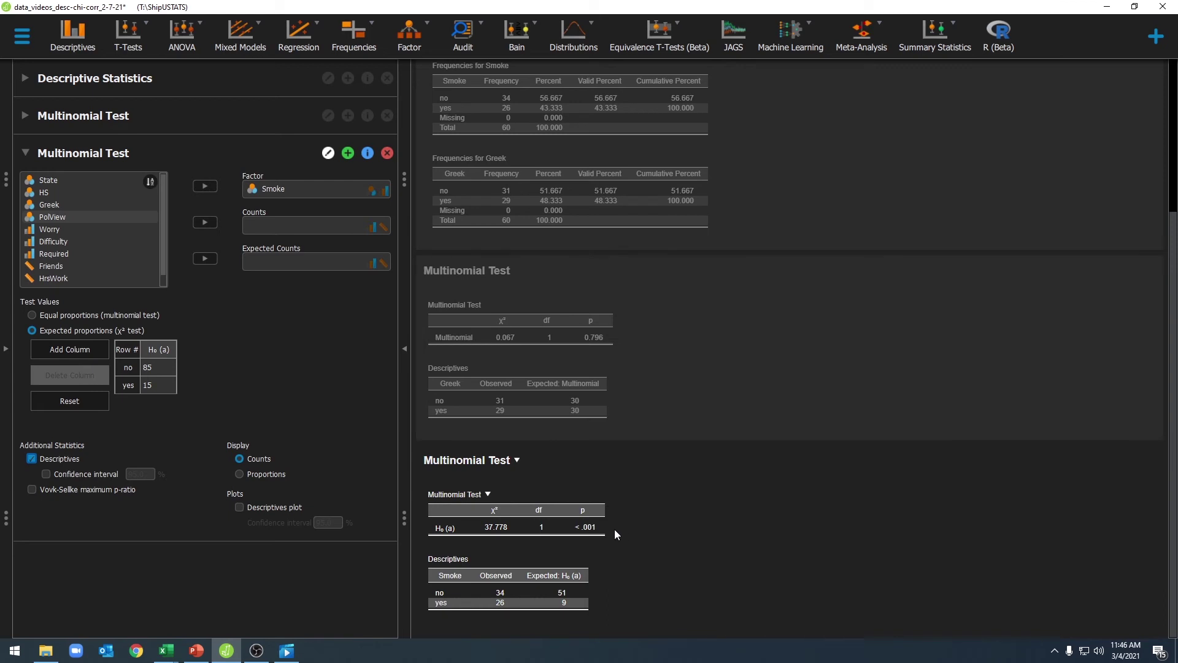